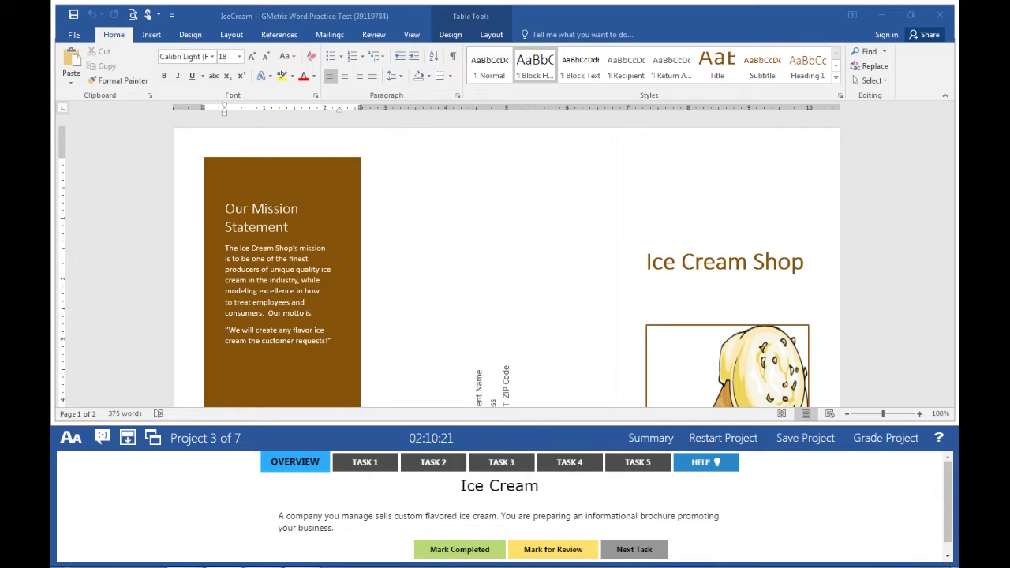
Step: Sort the table below the heading Our Most Popular Flavors! alphabetically from A to Z and mark Task 1 completed
left_click(360, 464)
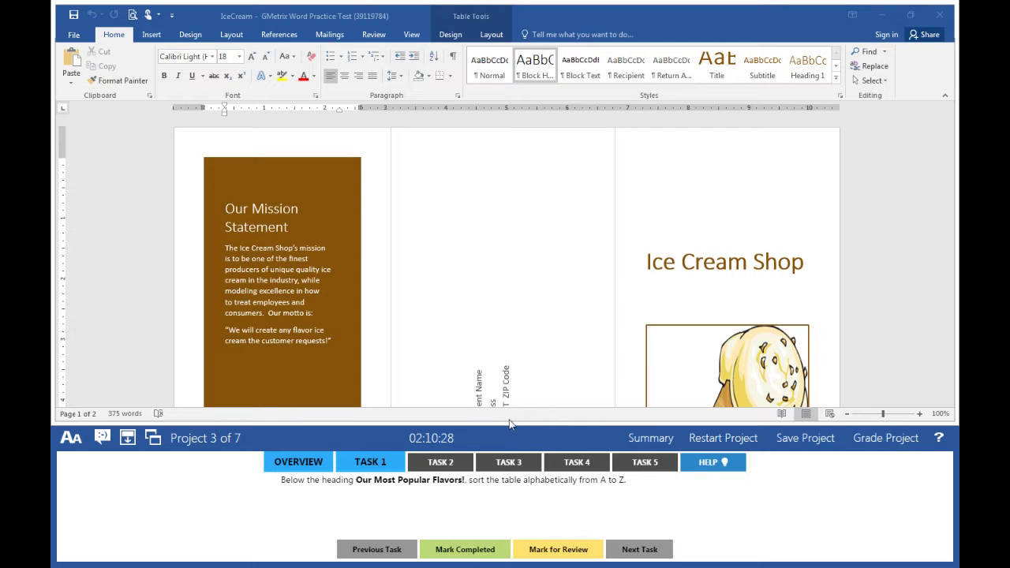
left_click(694, 310)
scroll(695, 312, "down", 1)
scroll(694, 310, "down", 12)
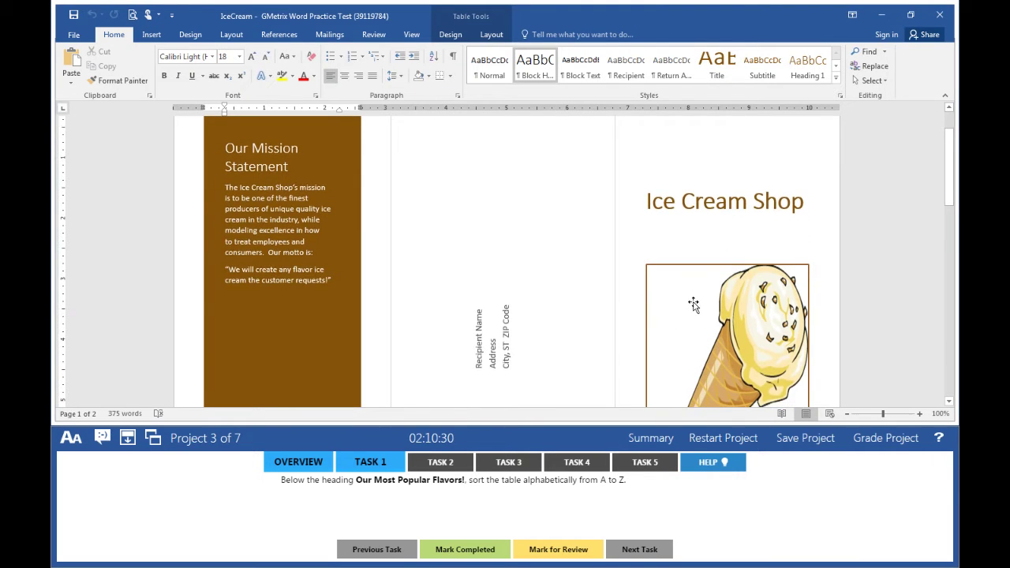
scroll(694, 302, "down", 5)
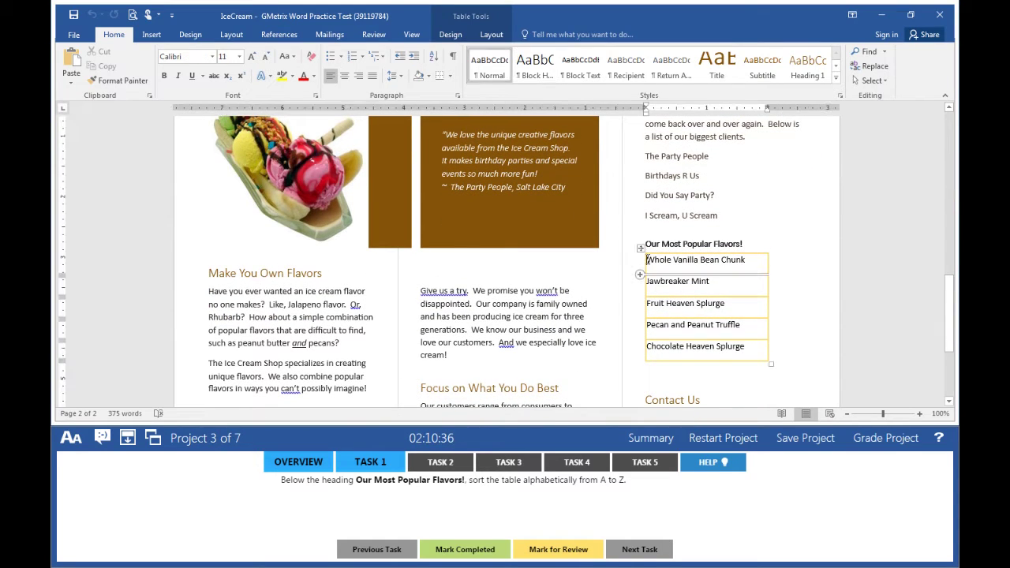
left_click_drag(647, 259, 678, 347)
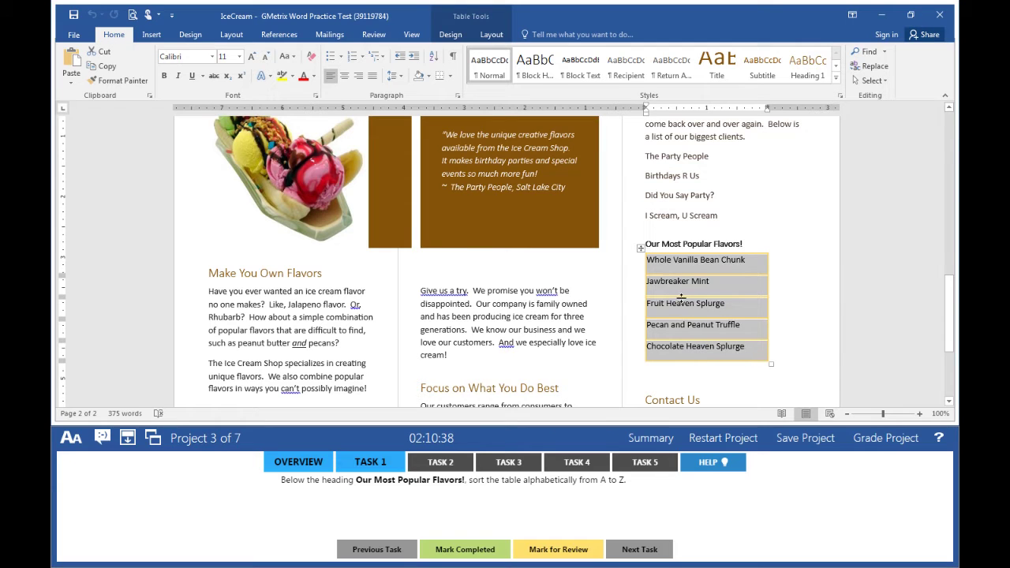
left_click(435, 57)
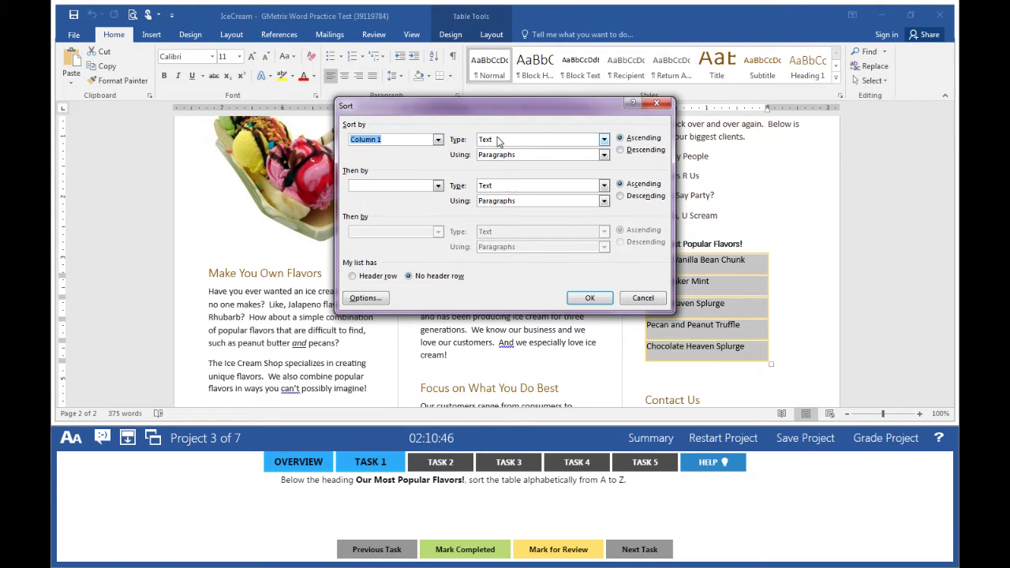
left_click(587, 297)
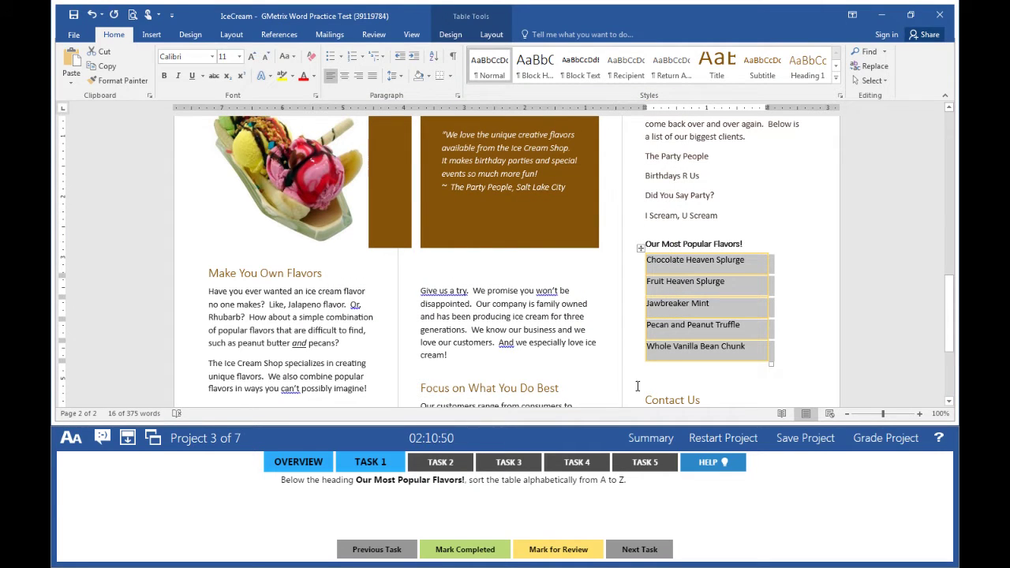
left_click(463, 549)
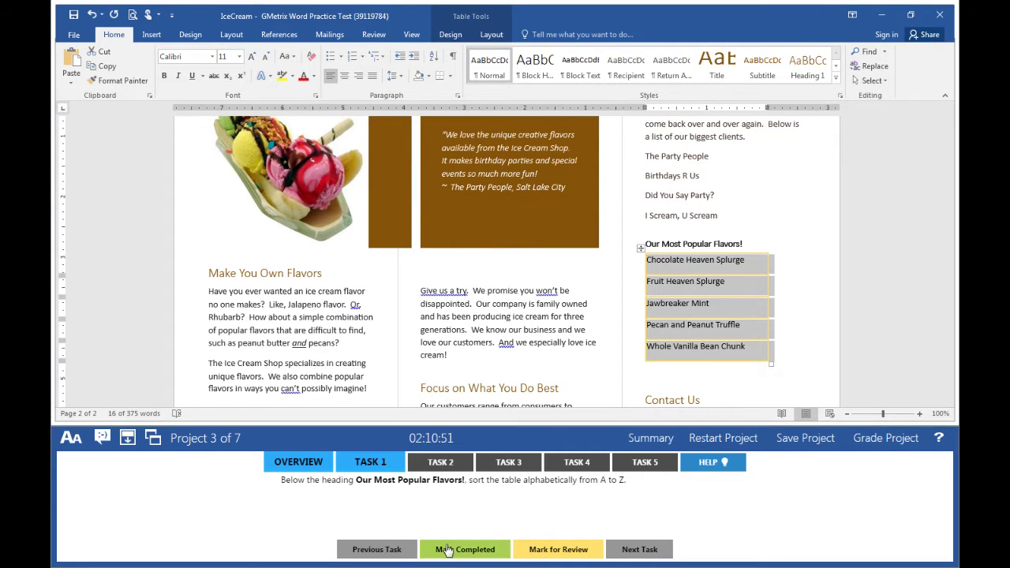
Step: Convert the Key Clients lines from The Party People to I Scream, U Scream into a default bulleted list and mark Task 2 completed
left_click(438, 464)
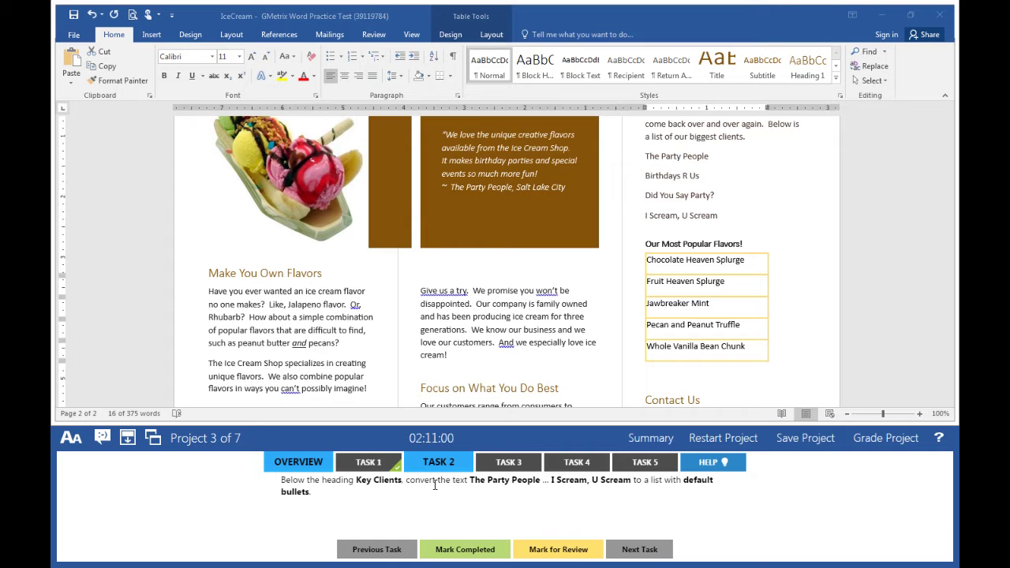
left_click(528, 364)
scroll(527, 369, "up", 5)
scroll(526, 375, "up", 3)
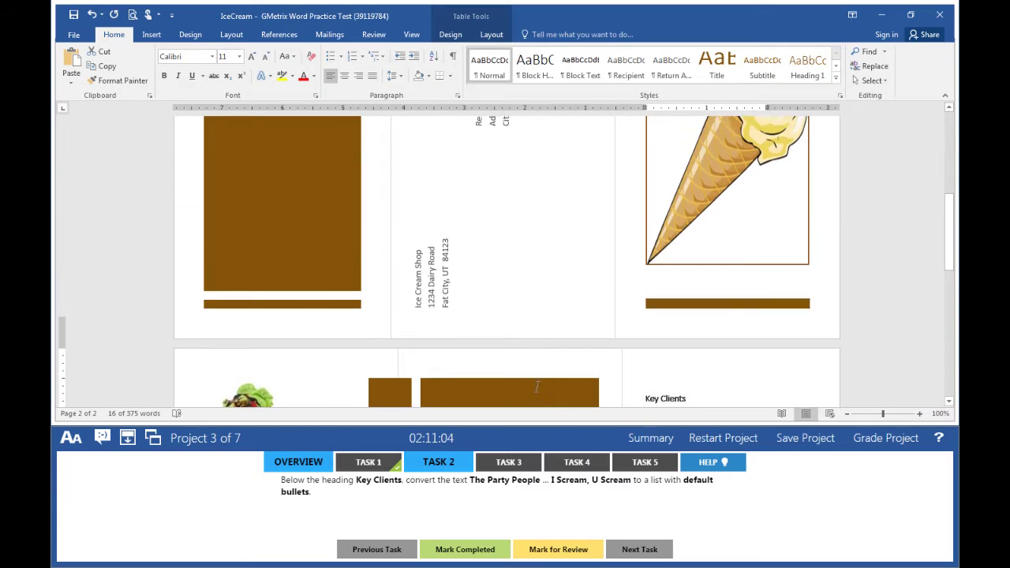
scroll(653, 249, "down", 6)
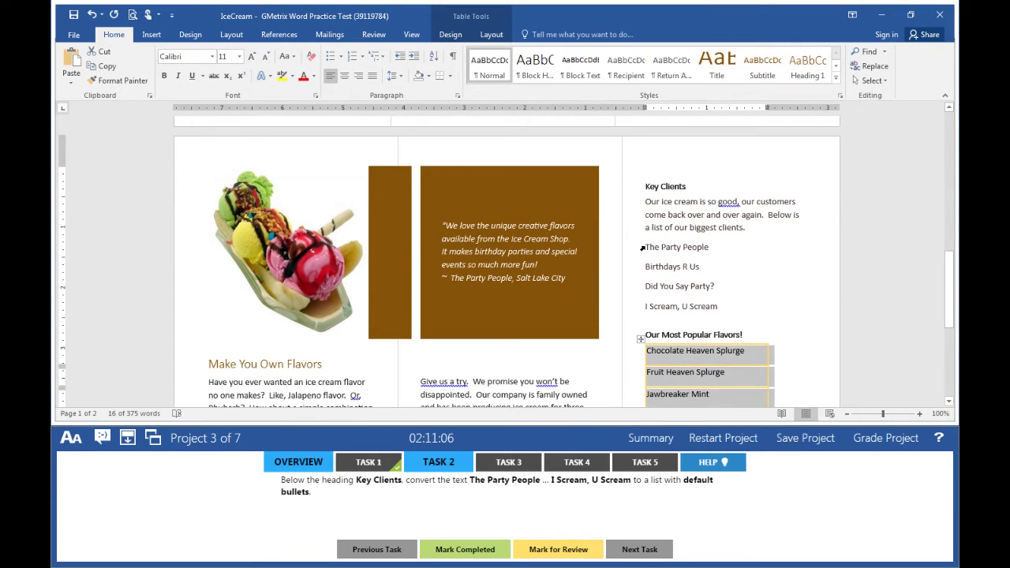
left_click_drag(646, 247, 717, 309)
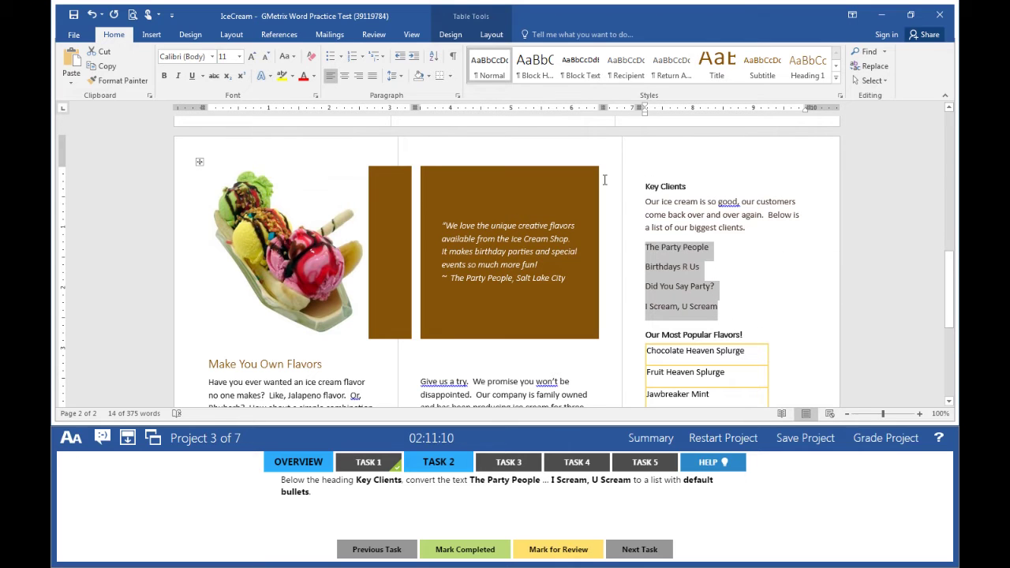
left_click(331, 60)
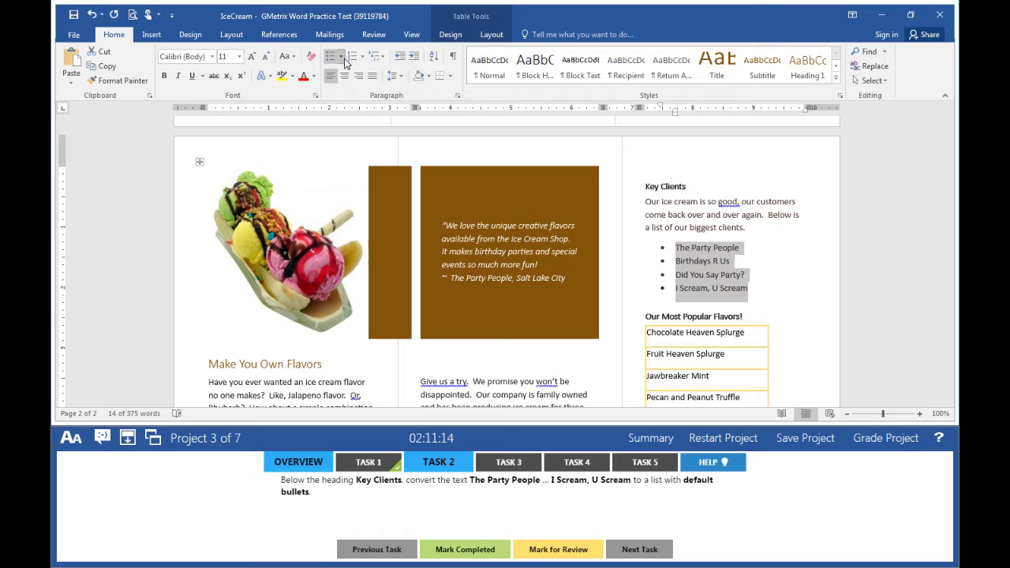
left_click(459, 467)
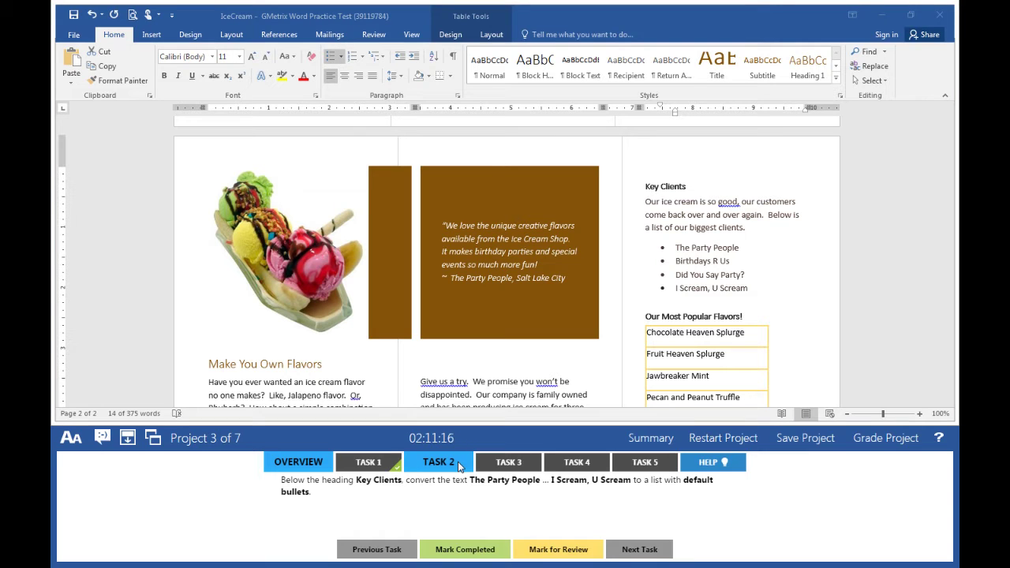
left_click(469, 550)
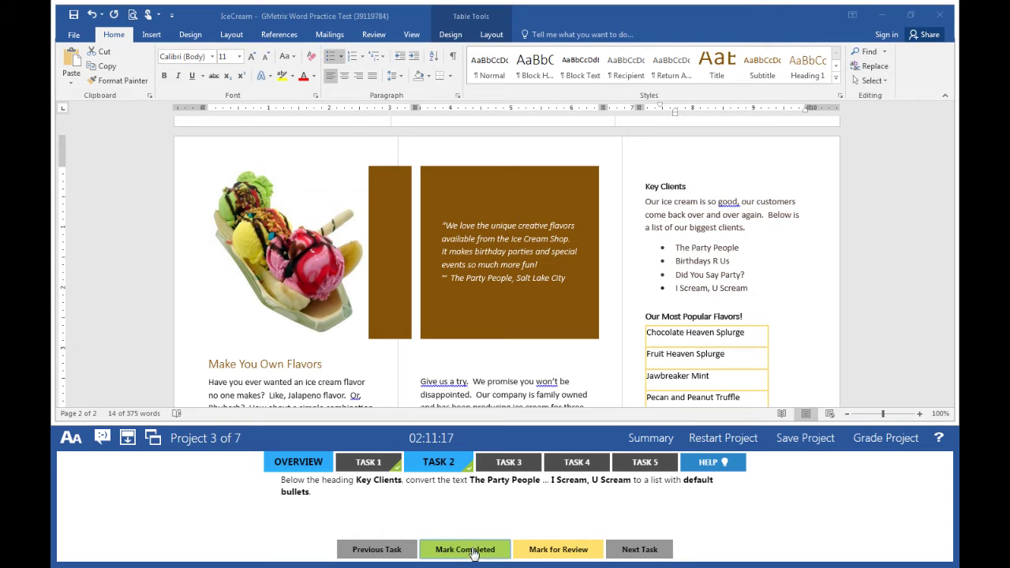
Step: For Task 3, draw a text box about 2.53 by 0.46 inches between the Ice Cream Shop title and the graphic on the cover
left_click(502, 469)
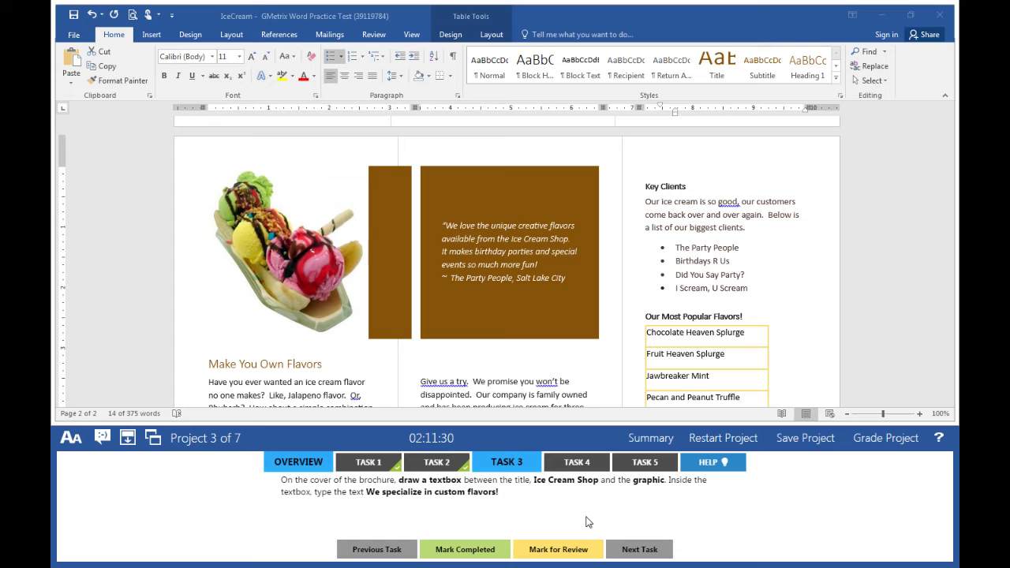
left_click(615, 318)
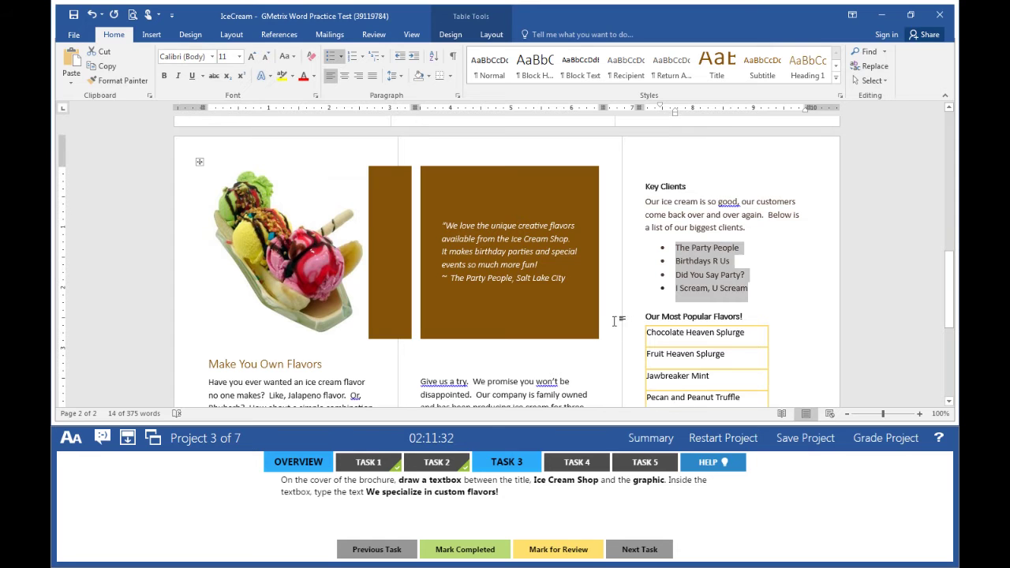
scroll(605, 338, "up", 1)
scroll(605, 340, "up", 6)
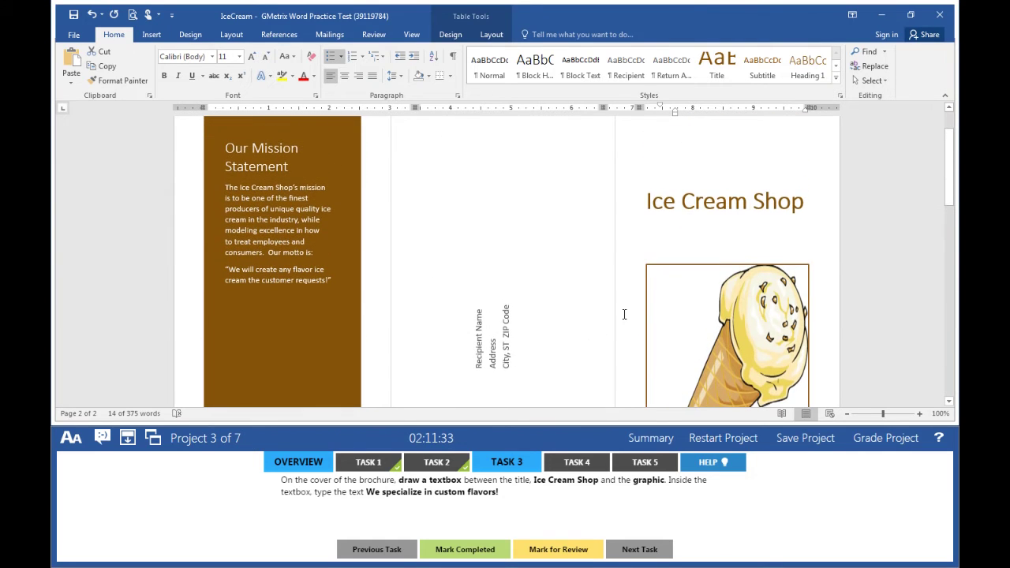
left_click(652, 230)
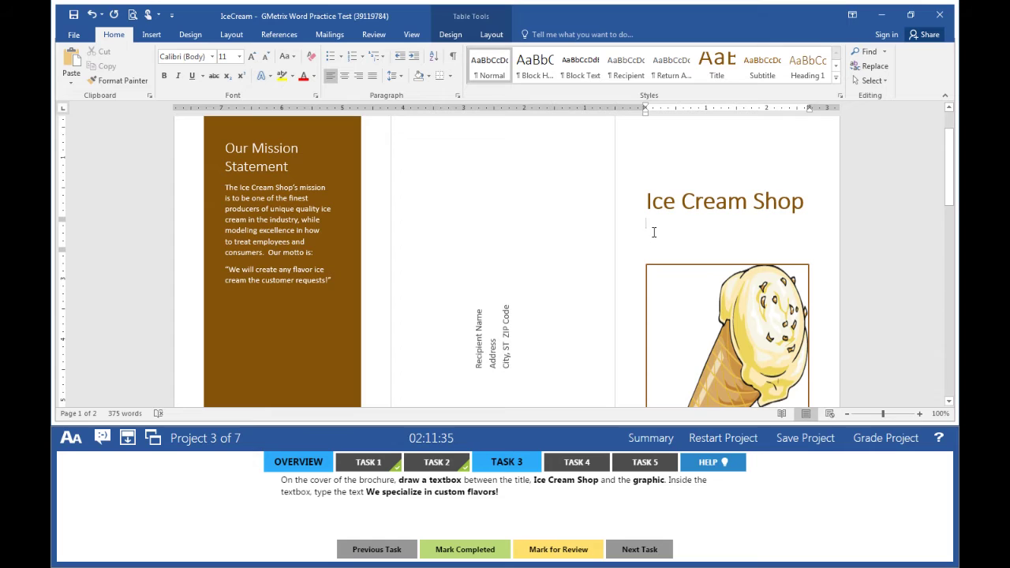
left_click(157, 37)
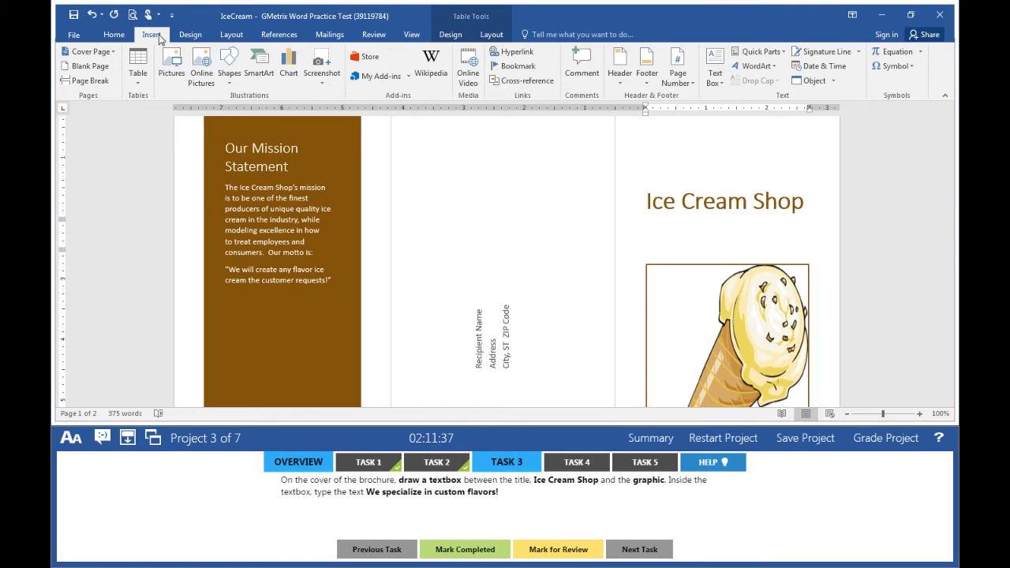
left_click(723, 85)
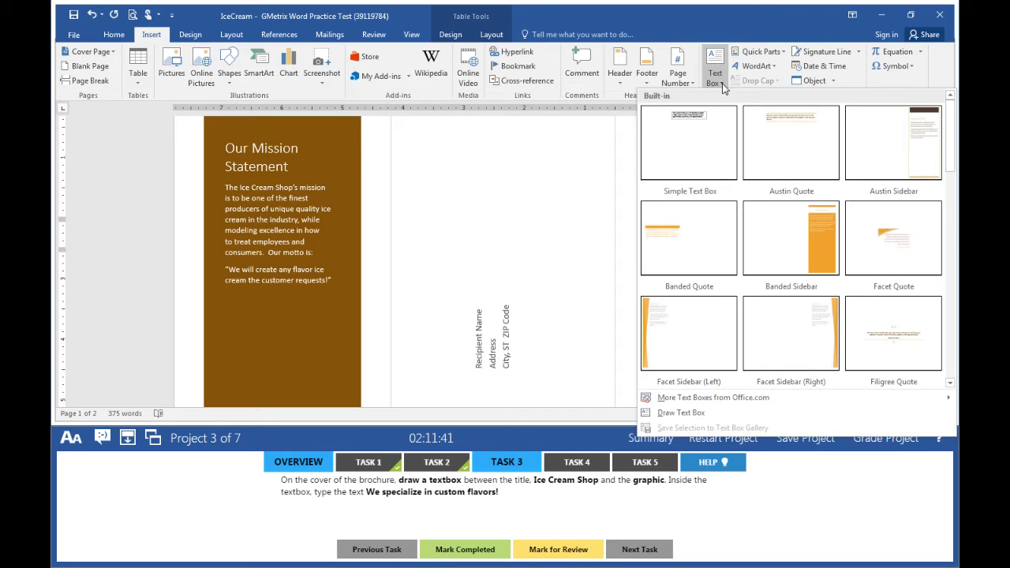
left_click(677, 415)
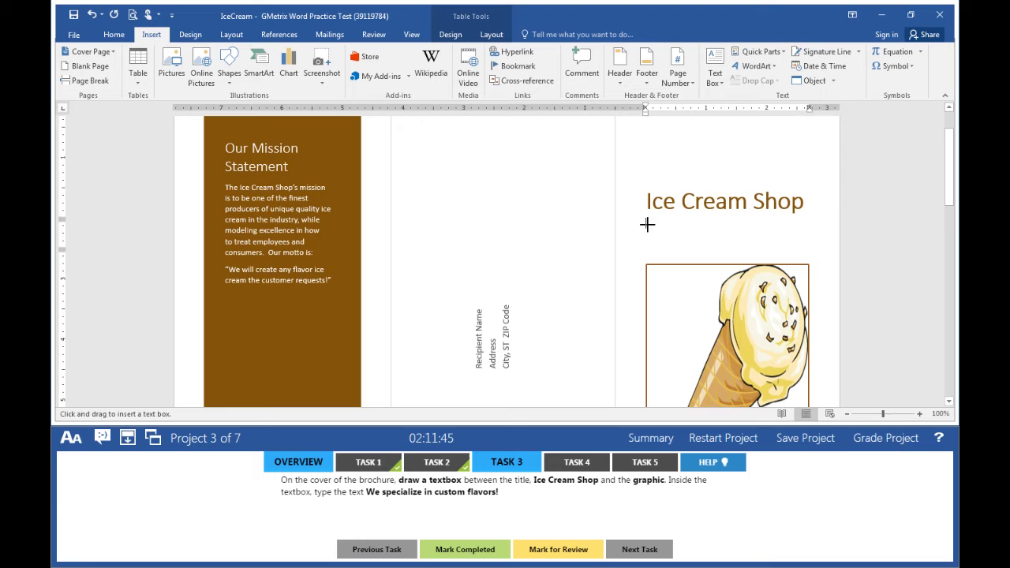
left_click_drag(647, 220, 801, 247)
Step: Enter "We specialize in custom flavors!" in the cover text box and mark Task 3 completed
type("W")
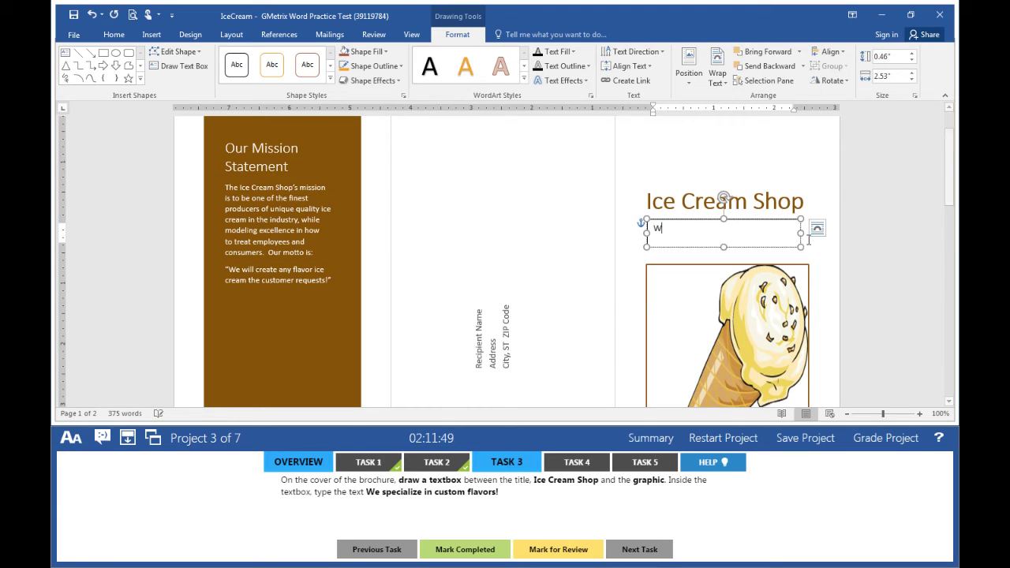
type("e spe")
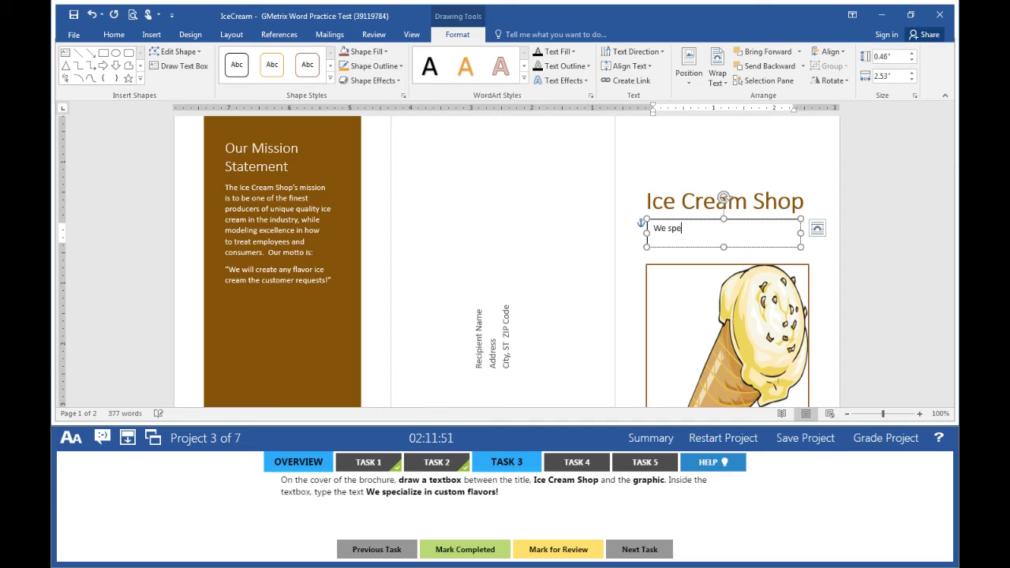
type("cialize in custom flavors!")
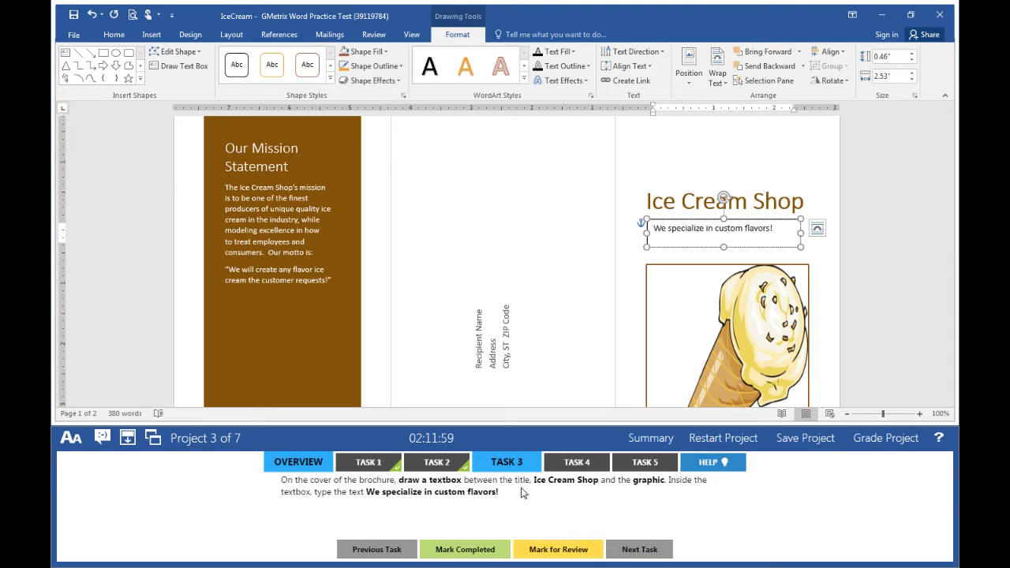
left_click(477, 553)
left_click(476, 556)
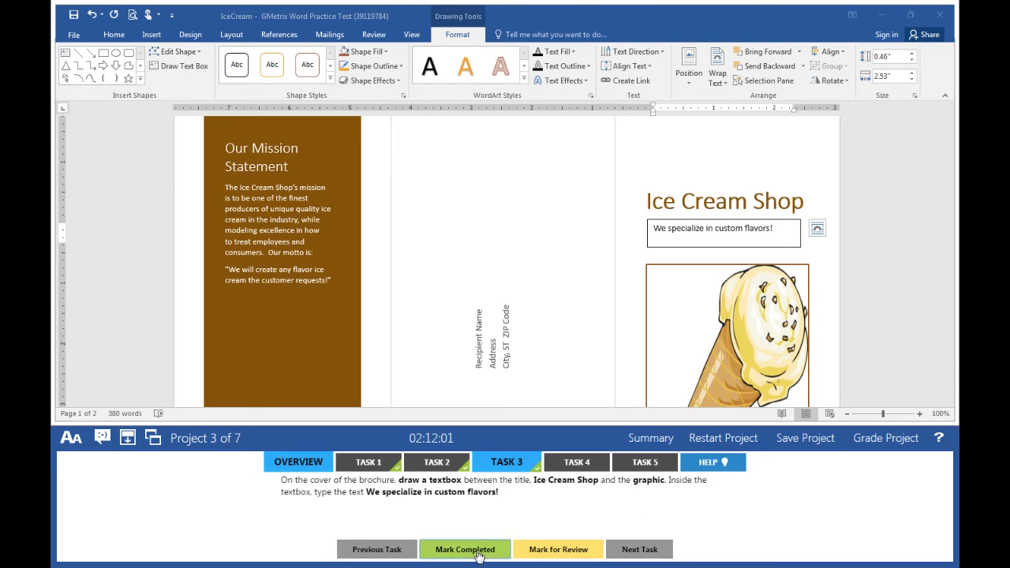
Step: For Task 4, apply the Inner shadow effect Inside Diagonal Top Left to the ice cream graphic on the brochure cover
left_click(580, 464)
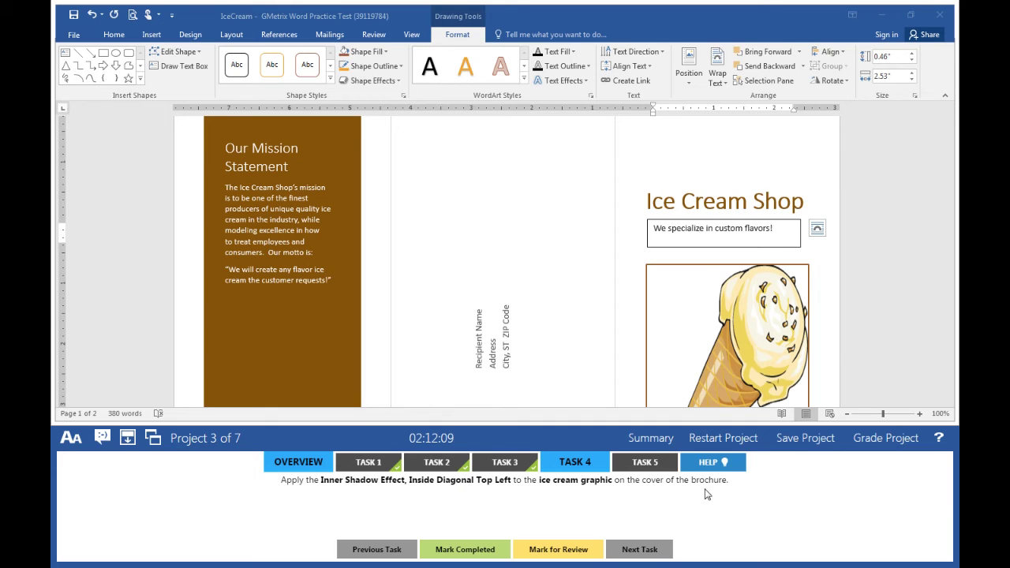
left_click(681, 311)
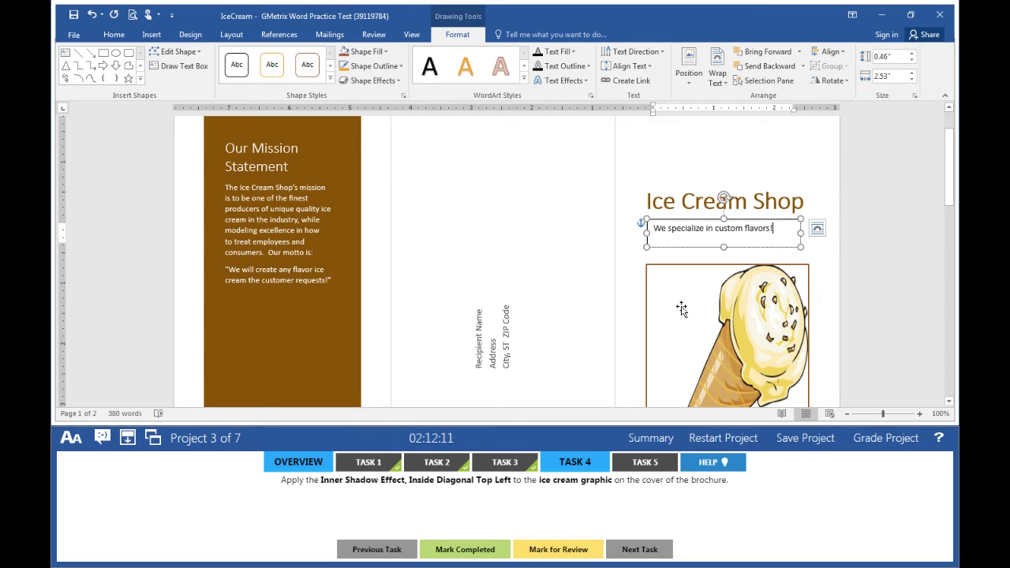
left_click(682, 311)
scroll(681, 311, "down", 5)
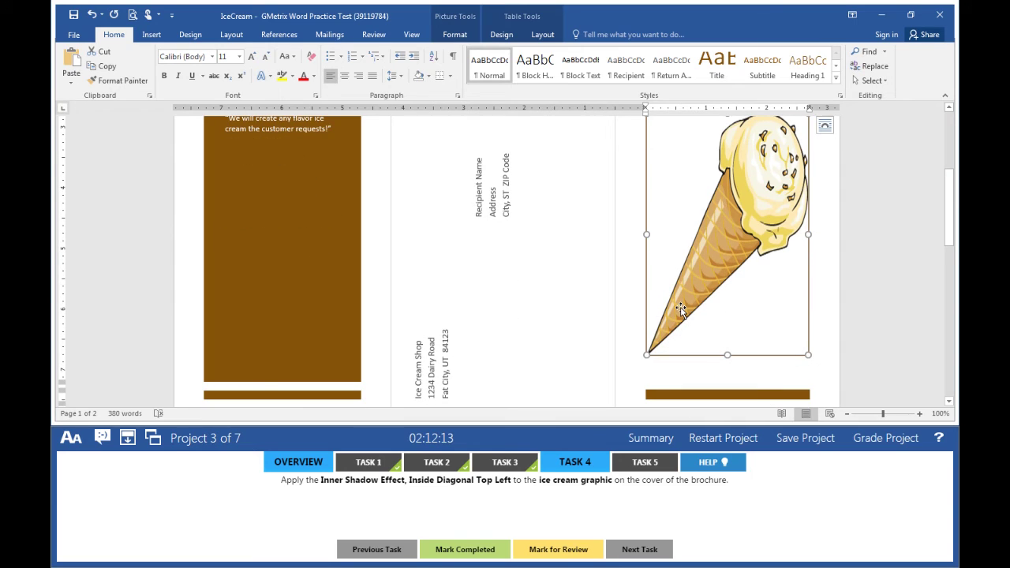
left_click(455, 35)
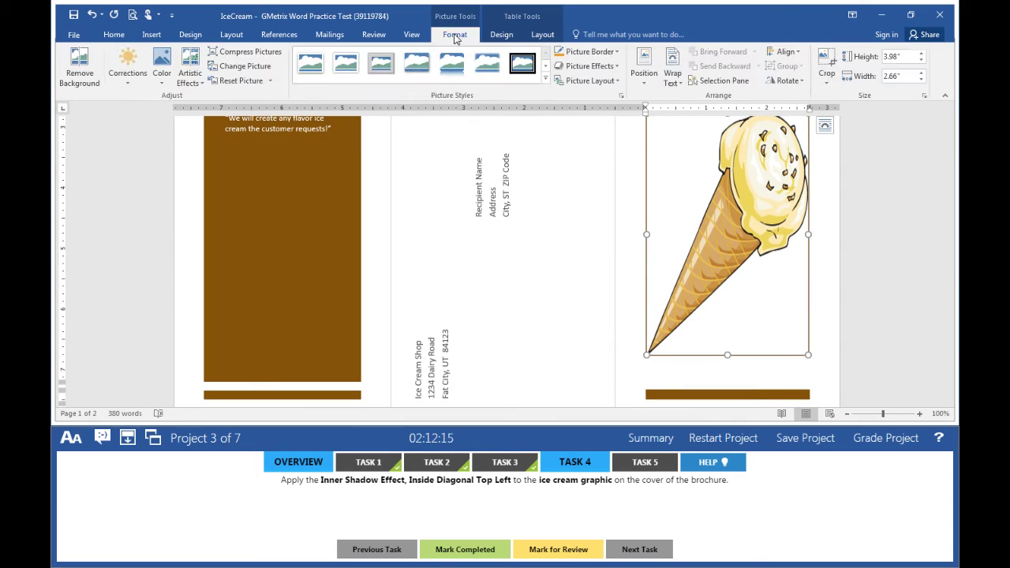
left_click(619, 67)
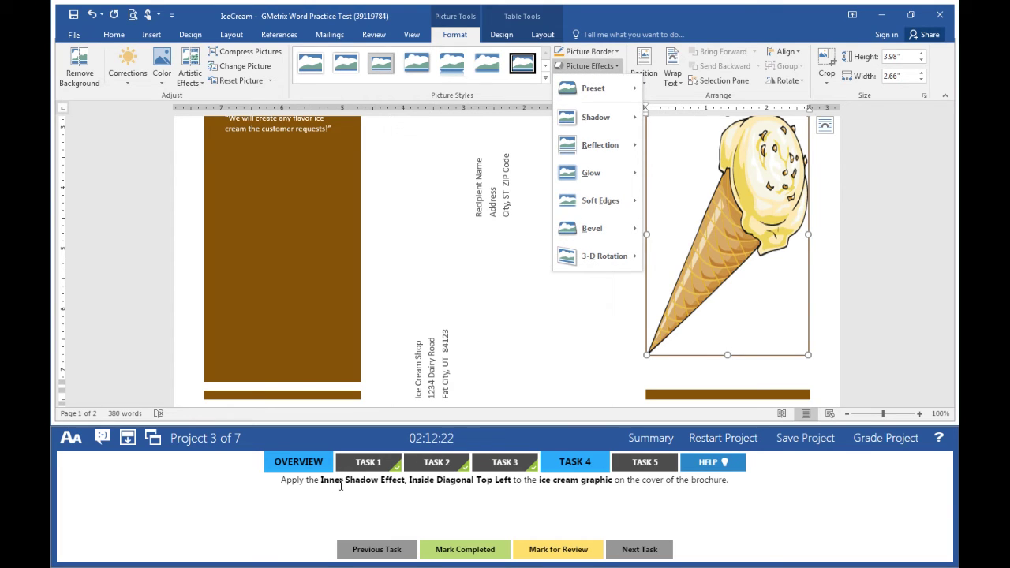
mouse_move(636, 120)
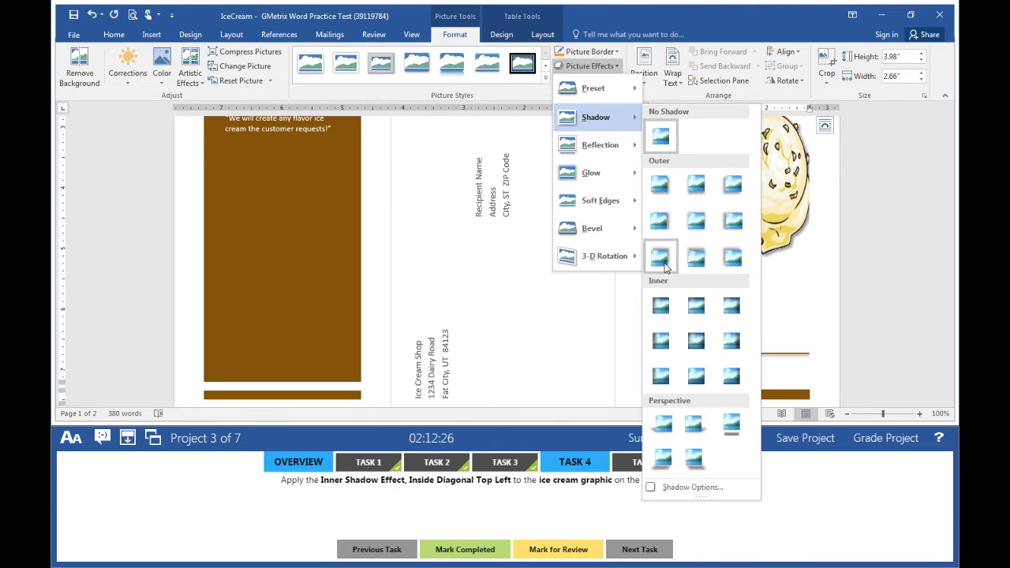
left_click(664, 308)
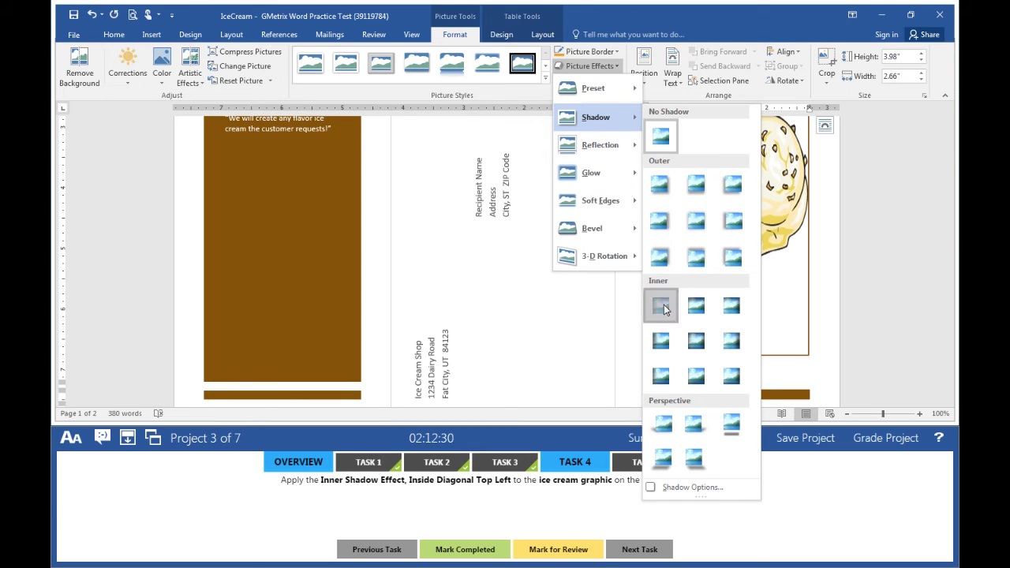
Step: Mark Task 4 completed and open the instructions for Task 5
left_click(590, 464)
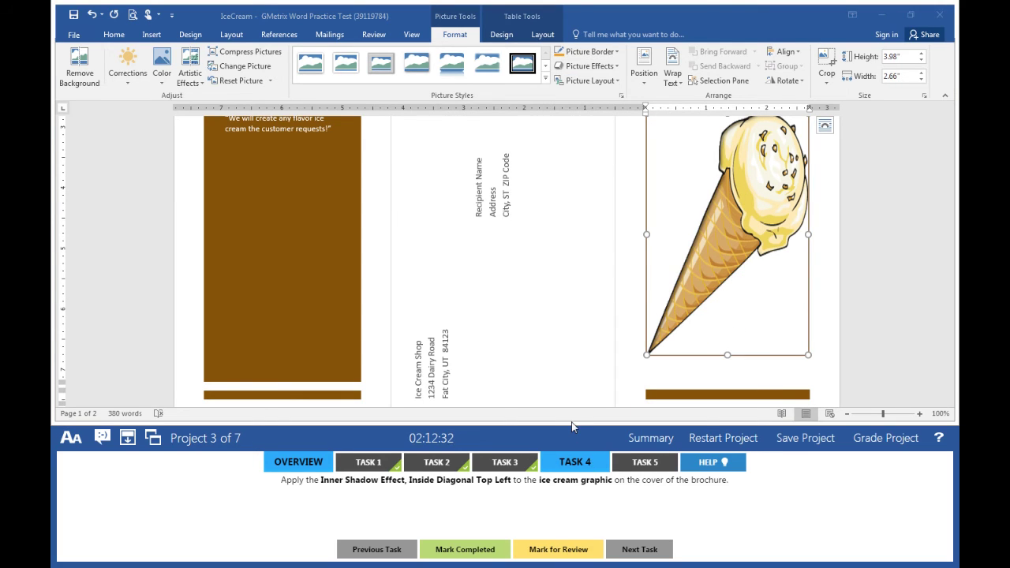
left_click(458, 551)
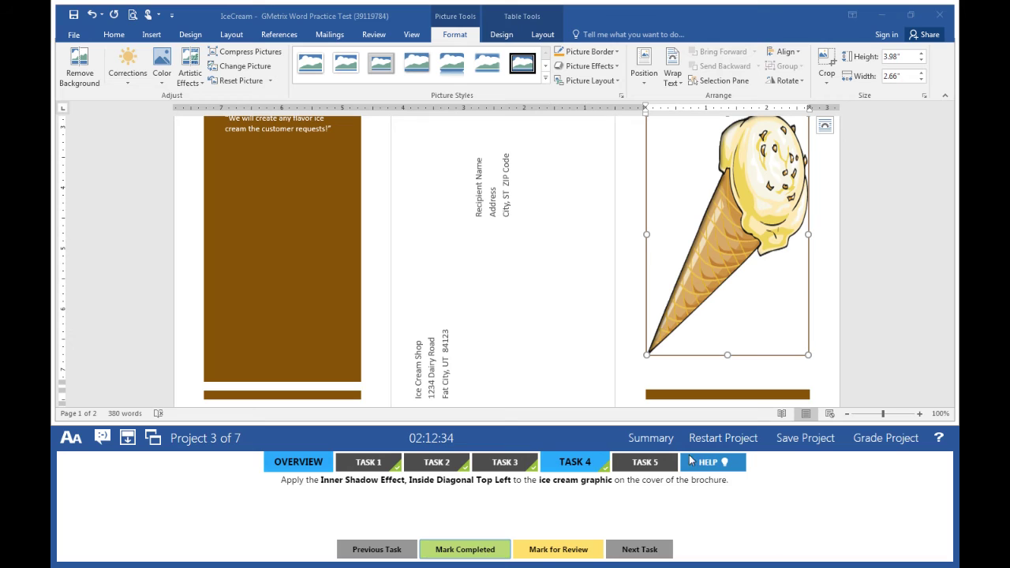
left_click(650, 465)
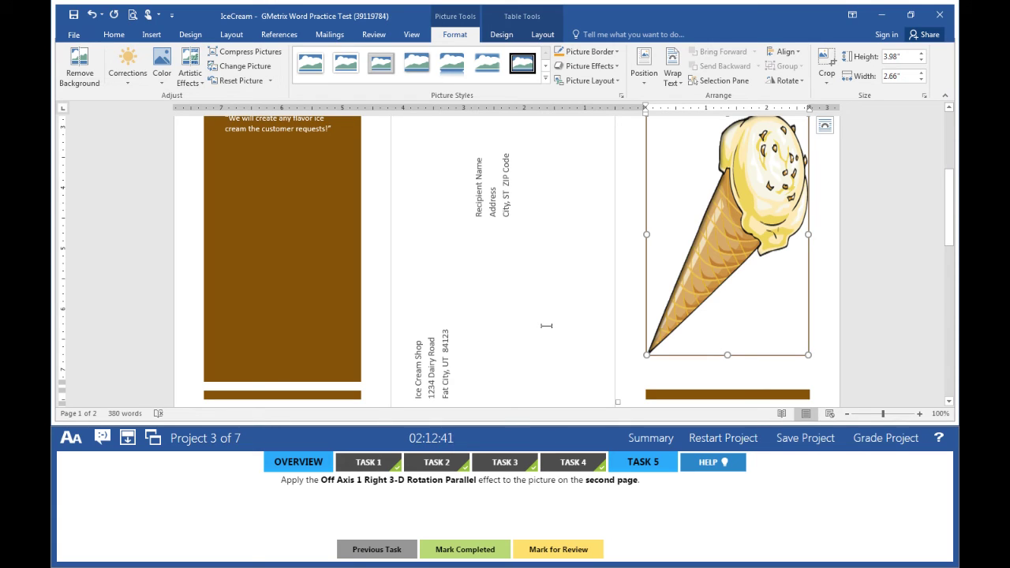
Step: For Task 5, apply the parallel 3-D rotation Off Axis 1 Right to the ice cream picture on the second page
scroll(546, 325, "down", 7)
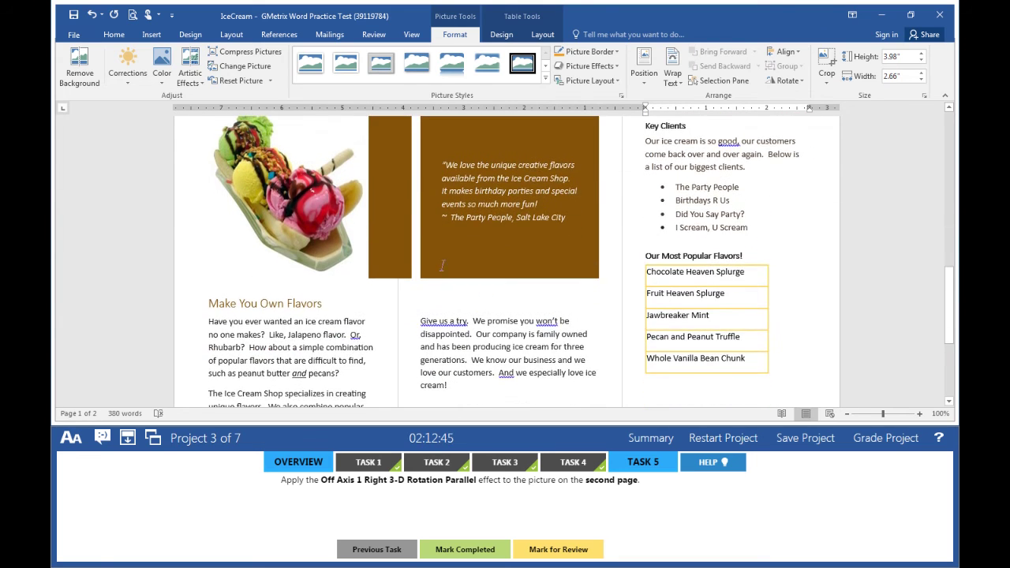
scroll(311, 277, "up", 3)
left_click(307, 280)
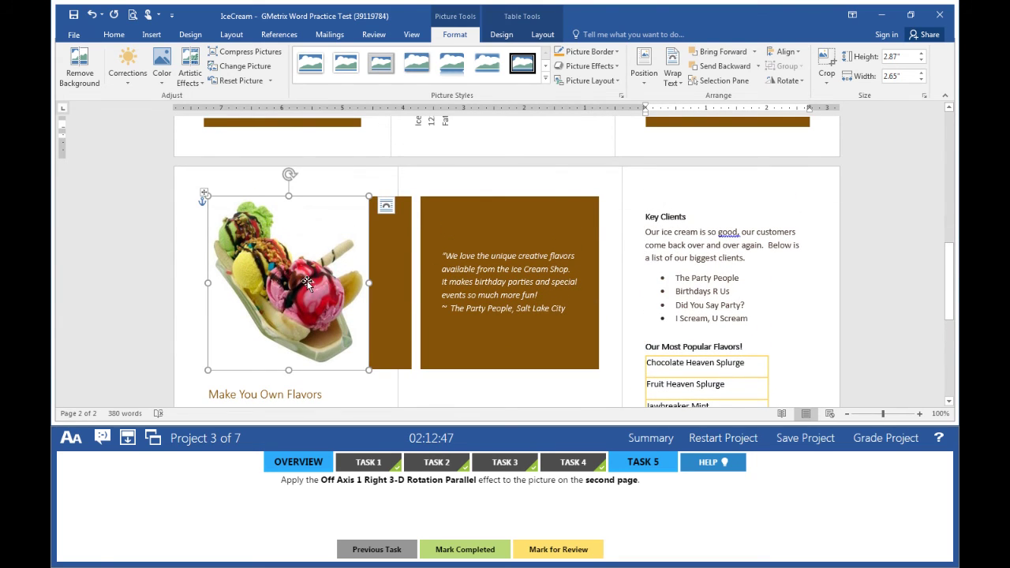
left_click(618, 68)
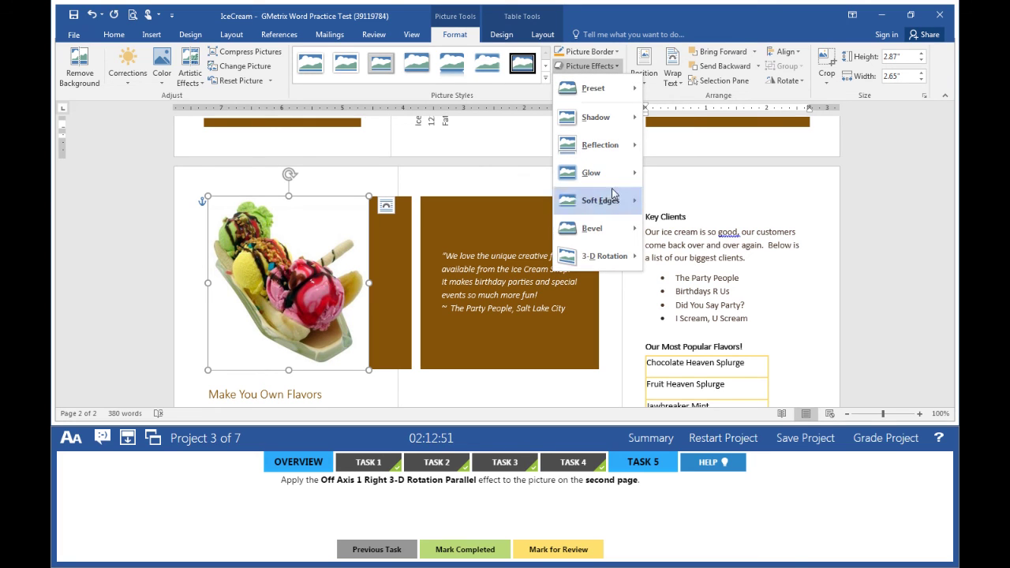
mouse_move(616, 265)
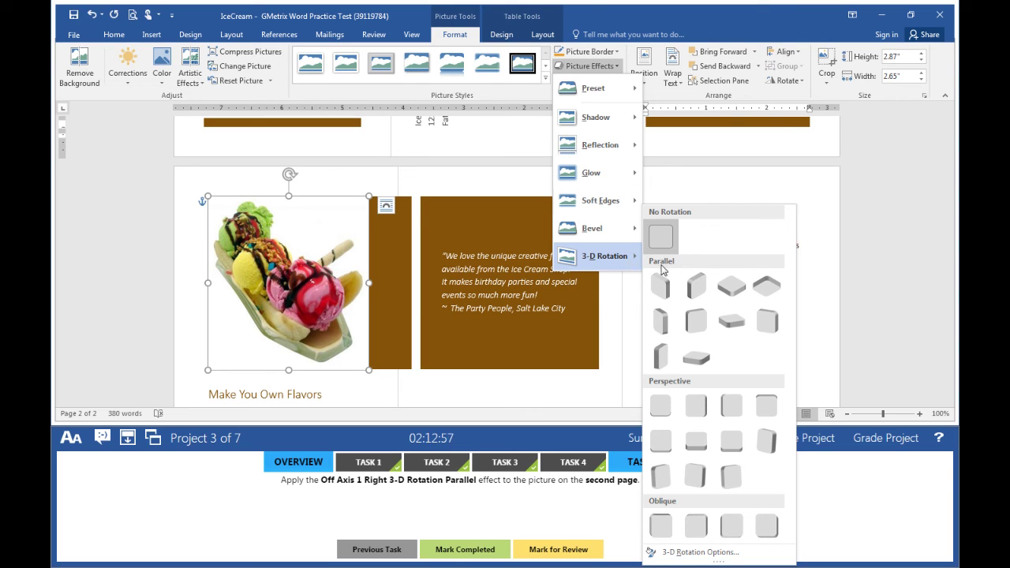
left_click(697, 324)
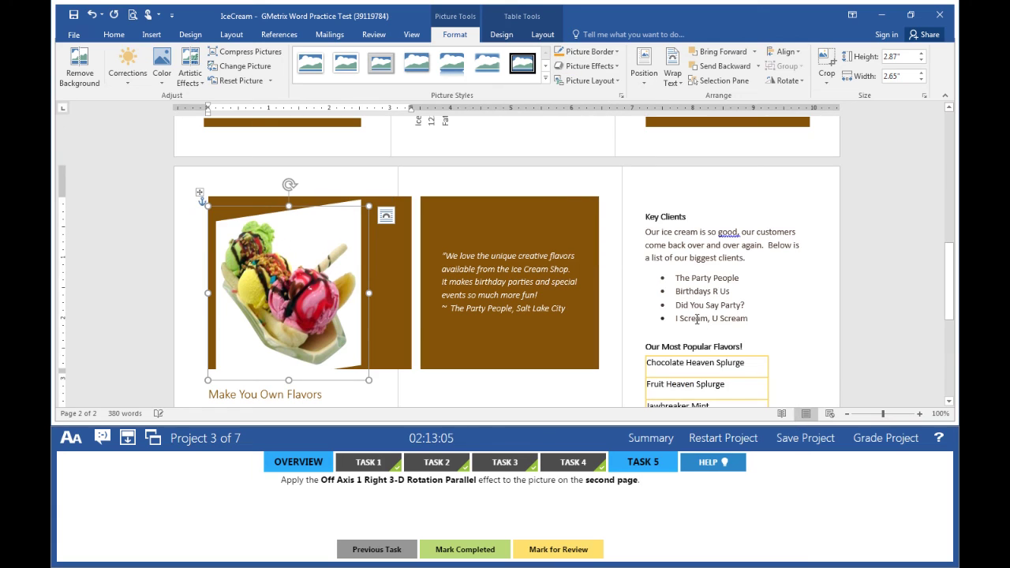
Step: Mark Task 5 completed and submit the project for grading
left_click(652, 467)
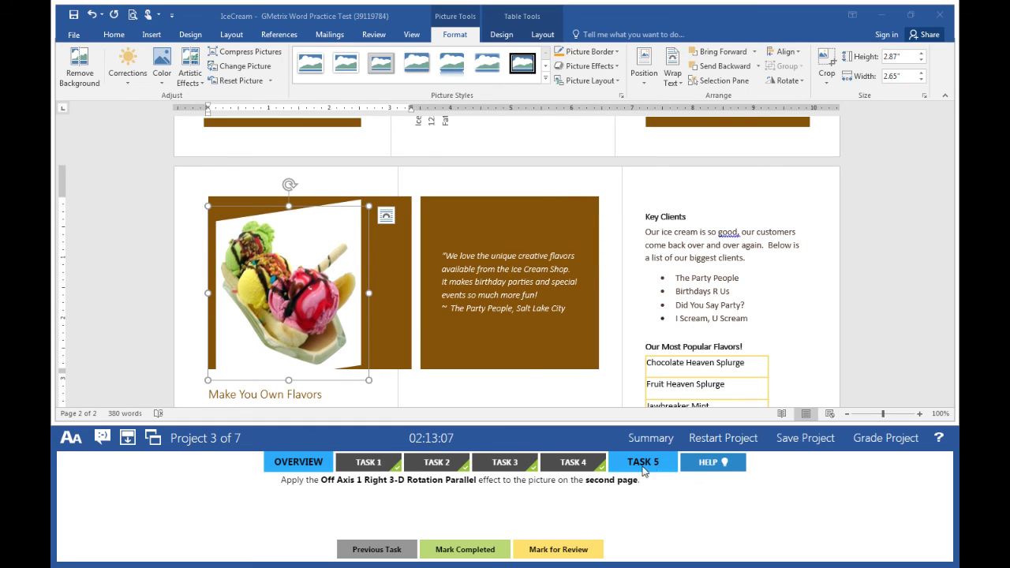
left_click(476, 555)
left_click(890, 440)
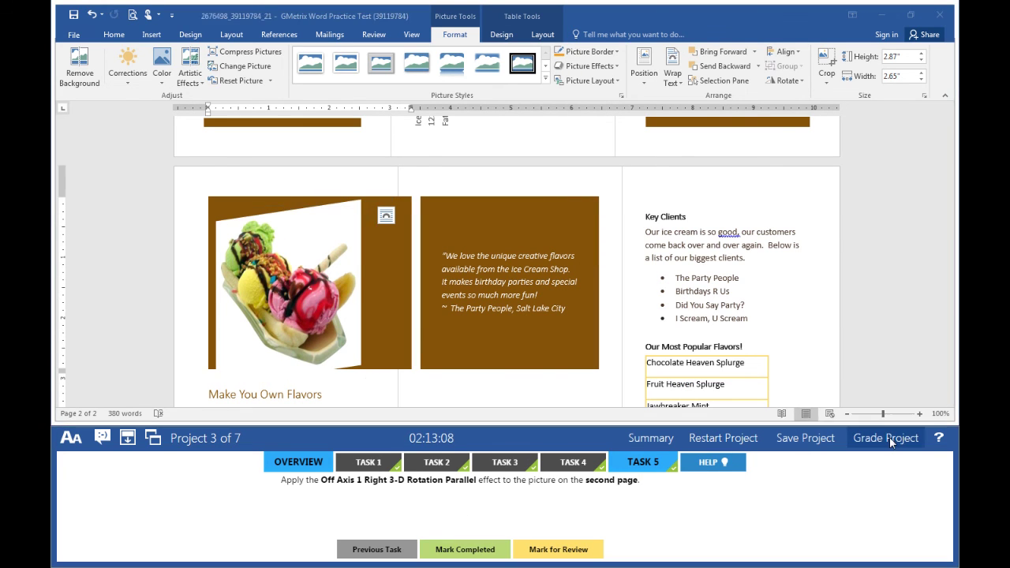